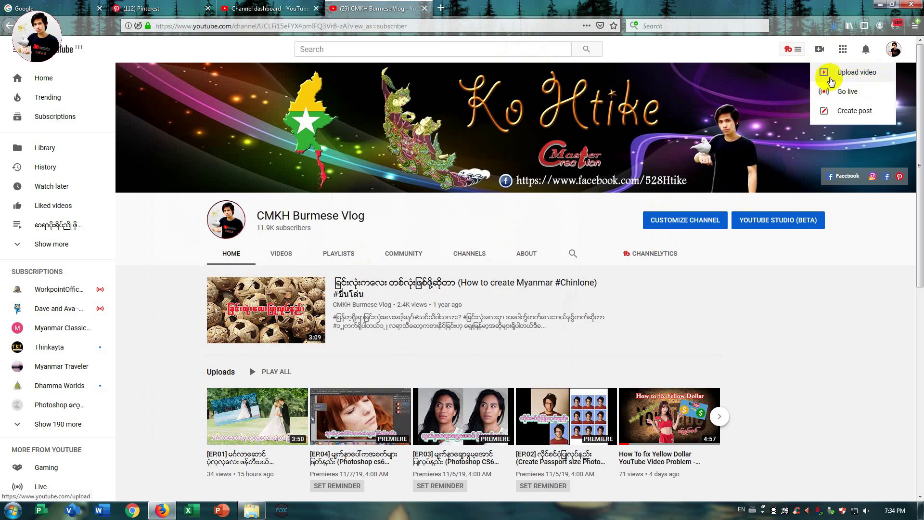
Step: Open YouTube Studio (beta) from the channel page and start a new video upload with the beta uploader
{"action": "left_click", "coordinate": [837, 289]}
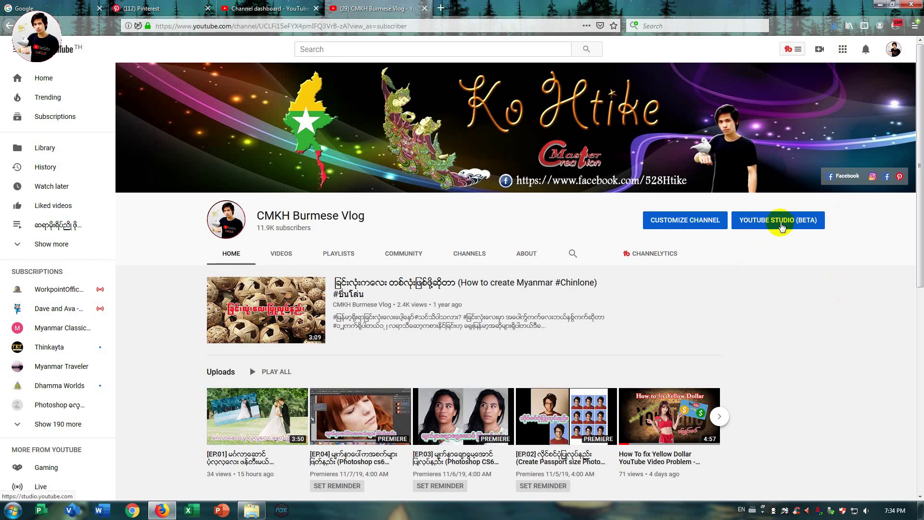
{"action": "left_click", "coordinate": [781, 222]}
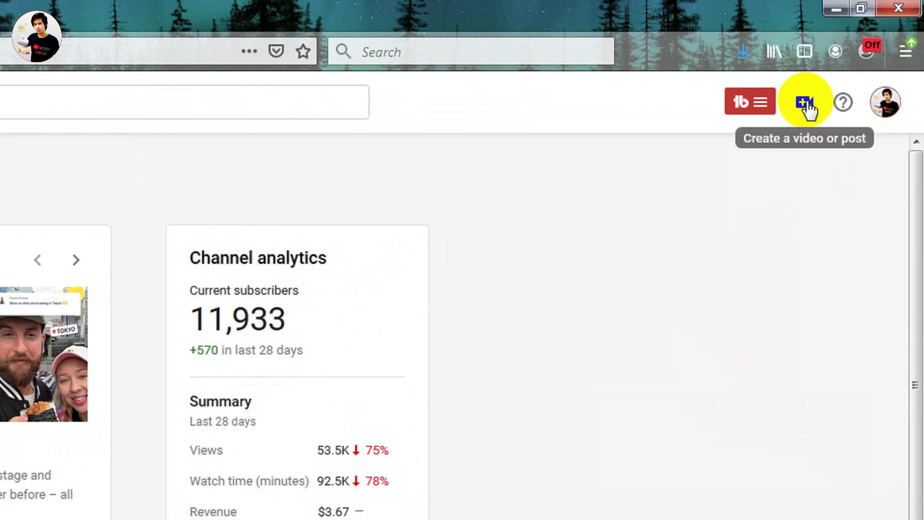
{"action": "left_click", "coordinate": [806, 105]}
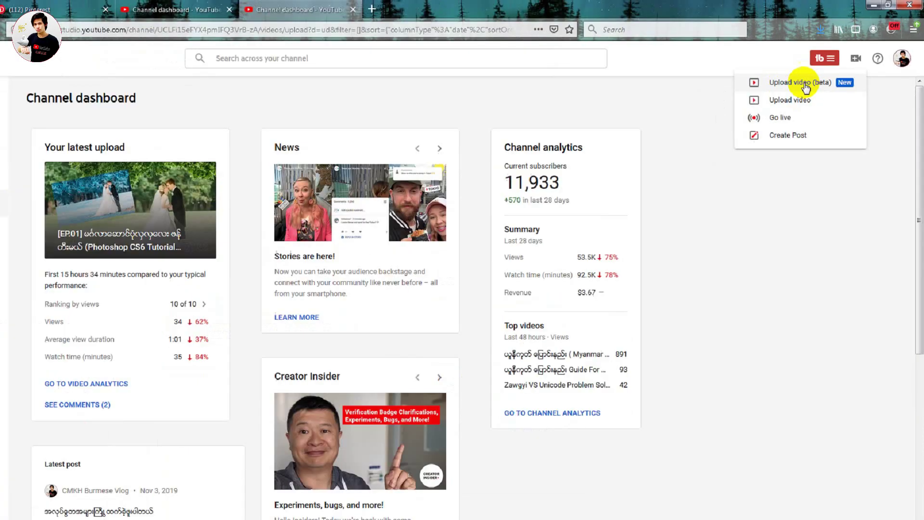
{"action": "left_click", "coordinate": [717, 145]}
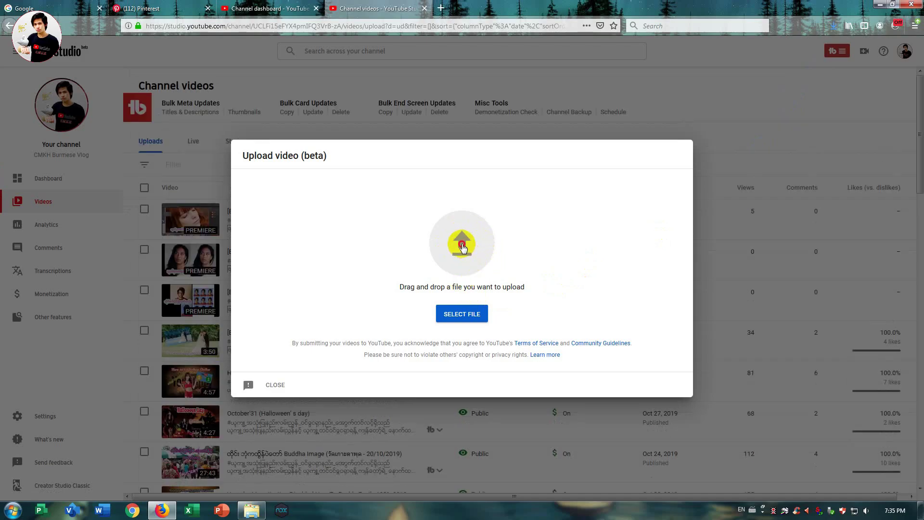
Step: Upload the EP-05 (Photoshop CS6 T-Shirt Mockup) MP4 file from the Backup folder on the E: removable disk
{"action": "left_click", "coordinate": [461, 244]}
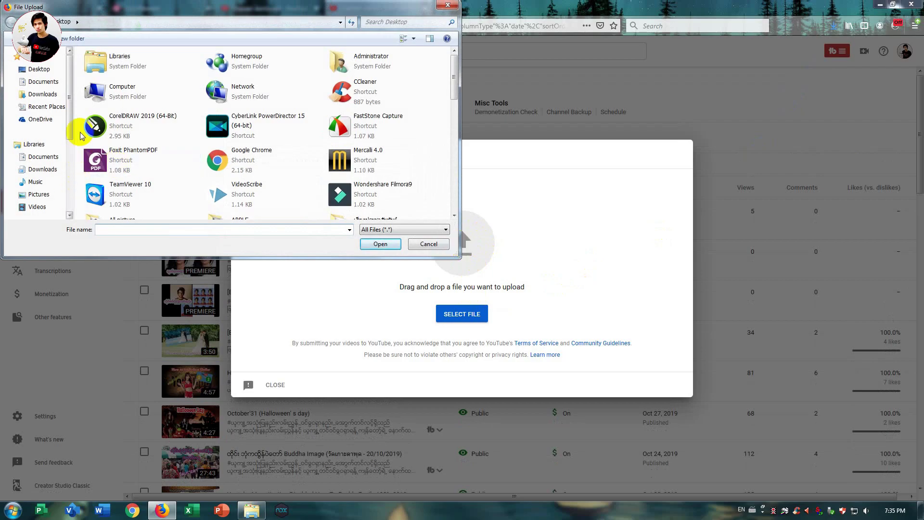
{"action": "left_click_drag", "start_coordinate": [68, 120], "coordinate": [74, 188]}
{"action": "left_click", "coordinate": [54, 176]}
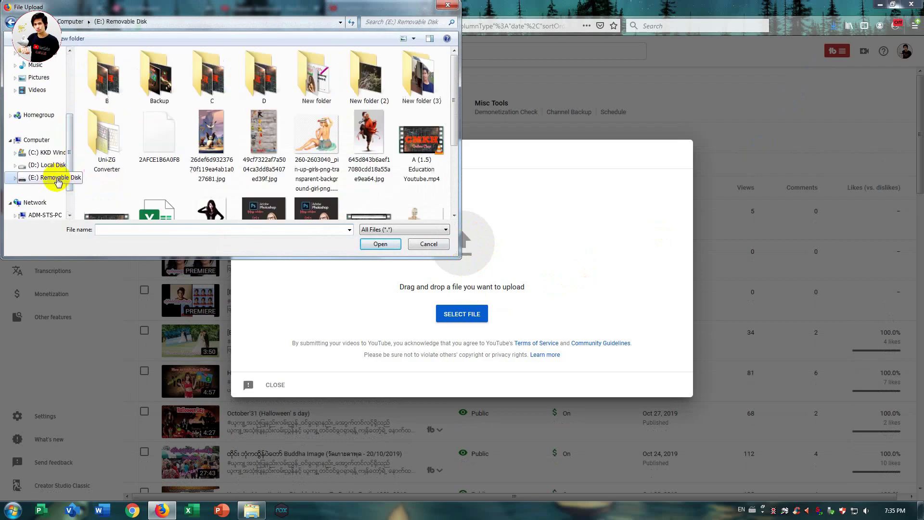
{"action": "double_click", "coordinate": [152, 77]}
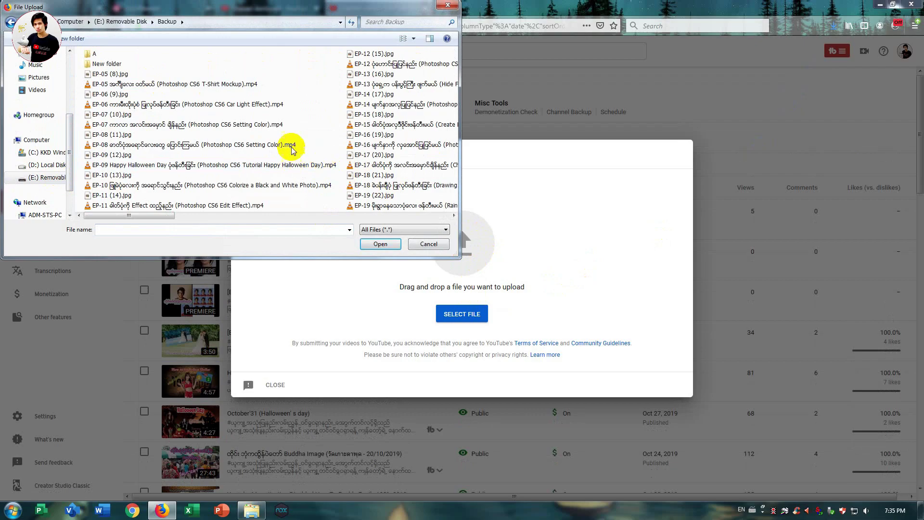
{"action": "left_click", "coordinate": [415, 38]}
{"action": "left_click", "coordinate": [415, 26]}
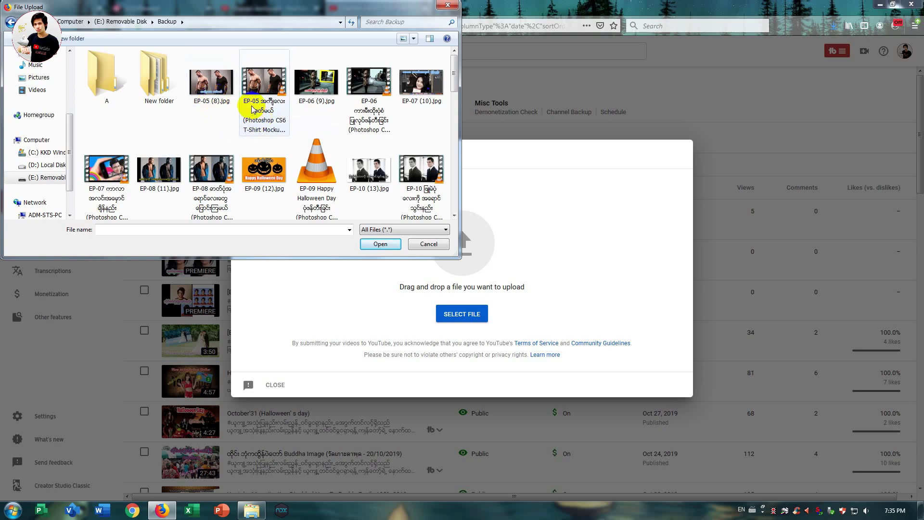
{"action": "left_click", "coordinate": [262, 91]}
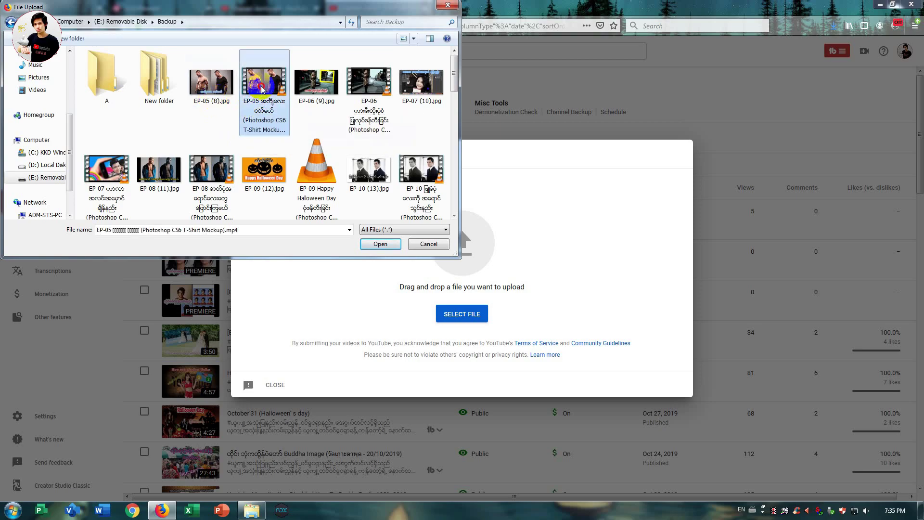
{"action": "left_click", "coordinate": [381, 244]}
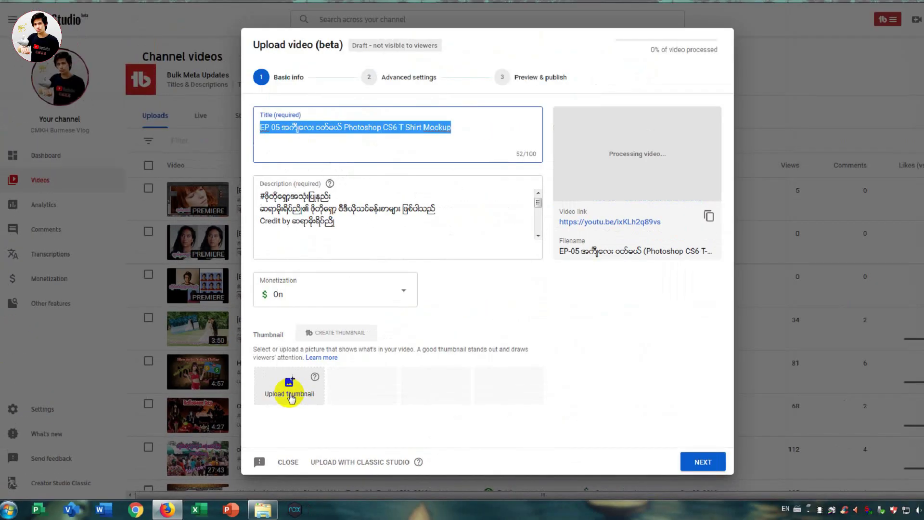
Step: Upload EP-05 (8).jpg as the video's thumbnail
{"action": "left_click", "coordinate": [278, 406]}
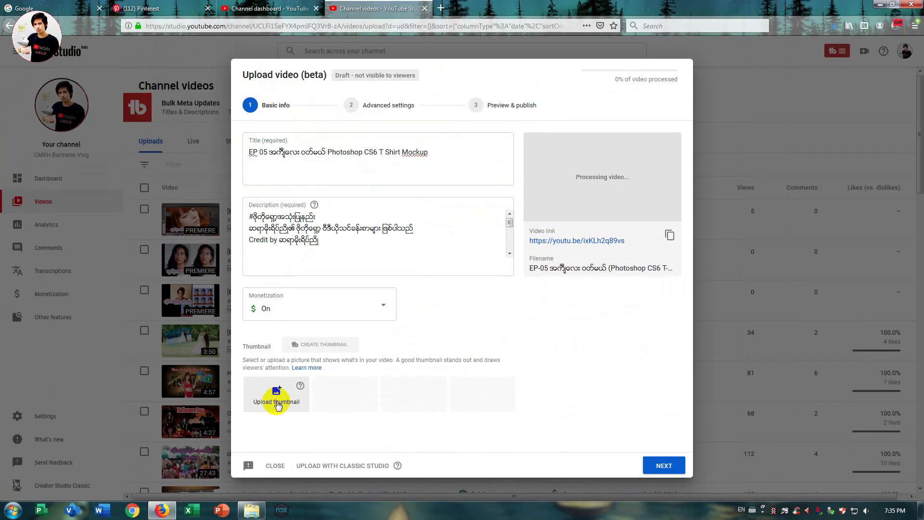
{"action": "left_click", "coordinate": [212, 79]}
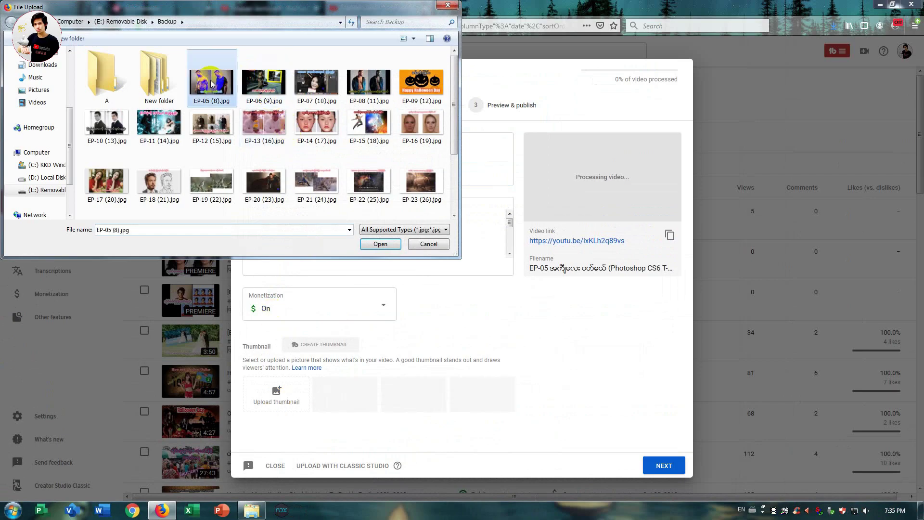
{"action": "left_click", "coordinate": [380, 244]}
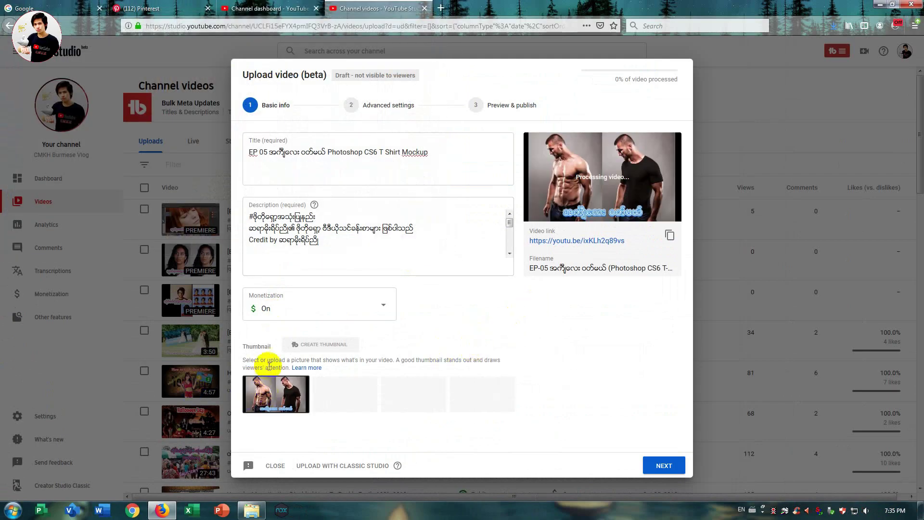
Step: Enclose "Photoshop CS6 T Shirt Mockup" in parentheses in the video title
{"action": "triple_click", "coordinate": [332, 153]}
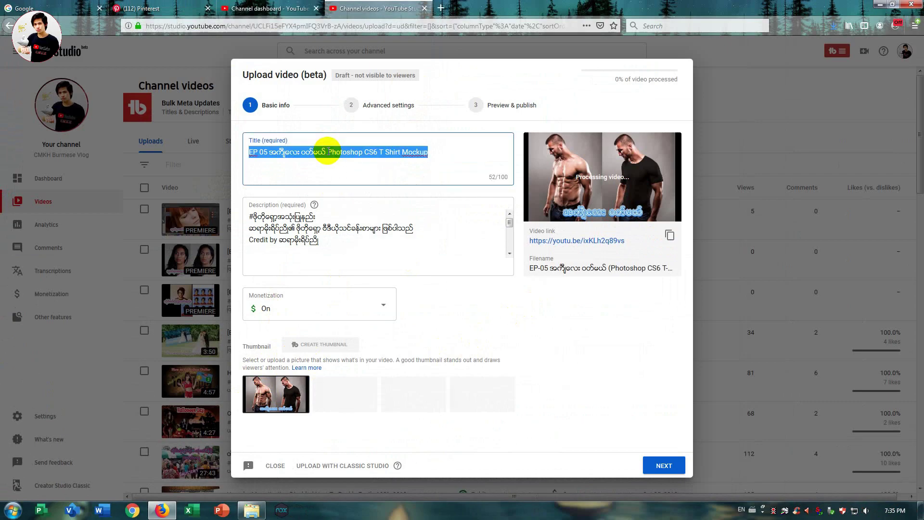
{"action": "left_click", "coordinate": [411, 185]}
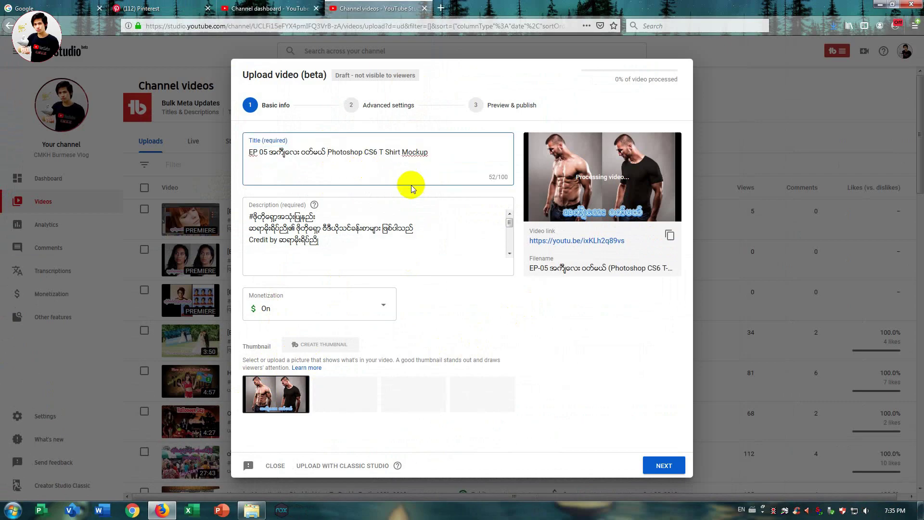
{"action": "left_click", "coordinate": [463, 161]}
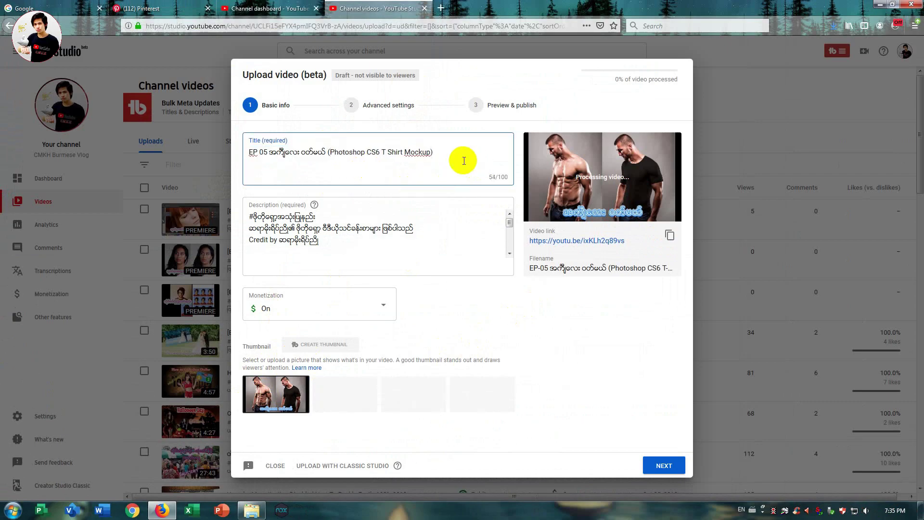
Step: Add the video to the first listed playlist, the Burmese-titled Photoshop lessons one, in the advanced settings
{"action": "left_click", "coordinate": [383, 112]}
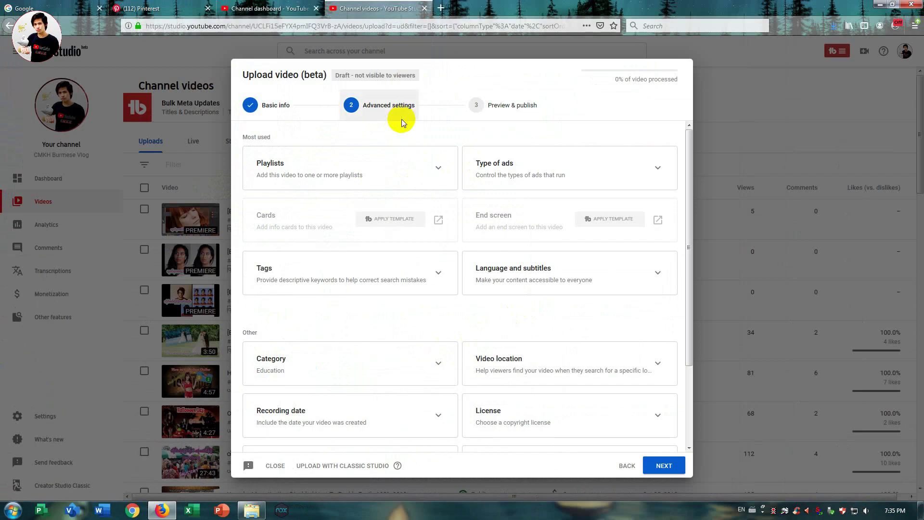
{"action": "left_click", "coordinate": [439, 175]}
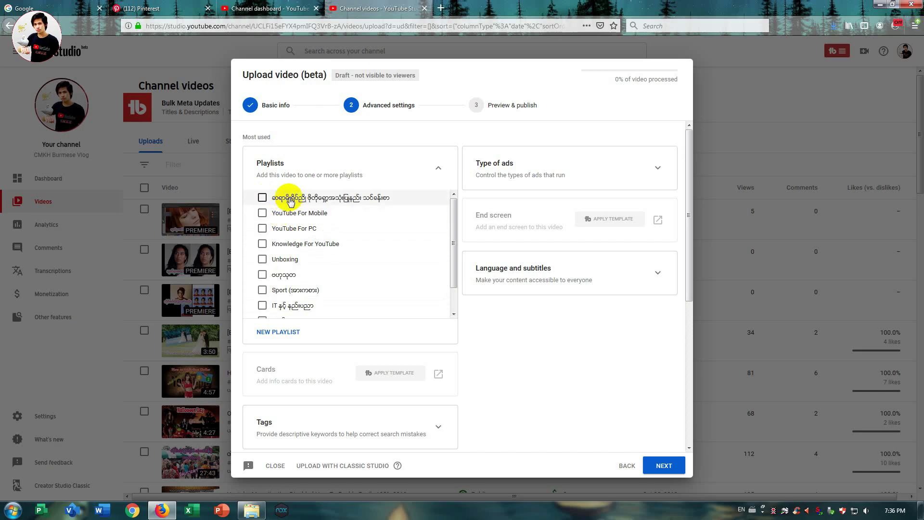
{"action": "left_click", "coordinate": [262, 198]}
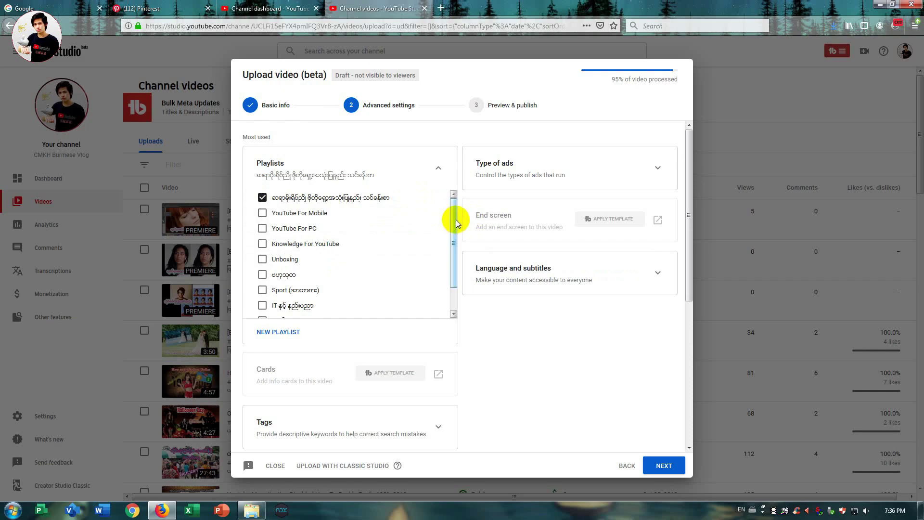
{"action": "left_click", "coordinate": [430, 168]}
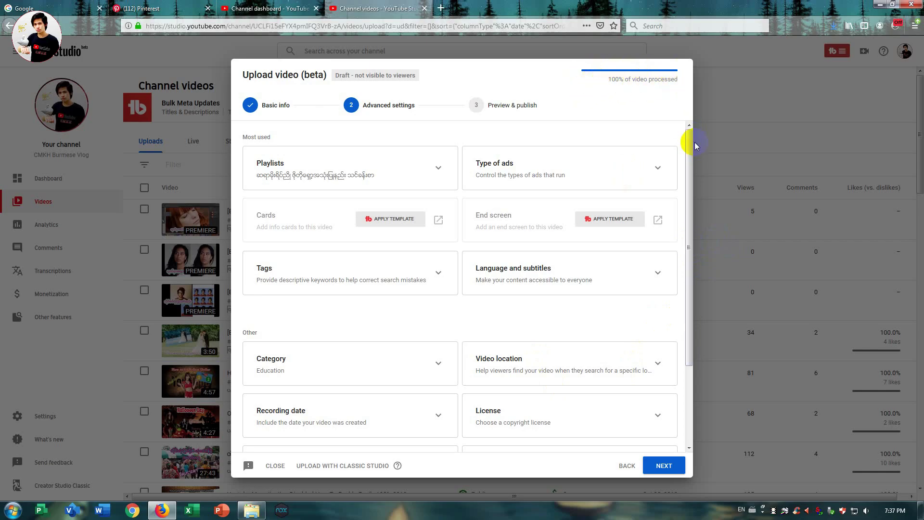
Step: Set the video location to Thailand
{"action": "scroll", "coordinate": [685, 137], "scroll_direction": "down", "scroll_amount": 1}
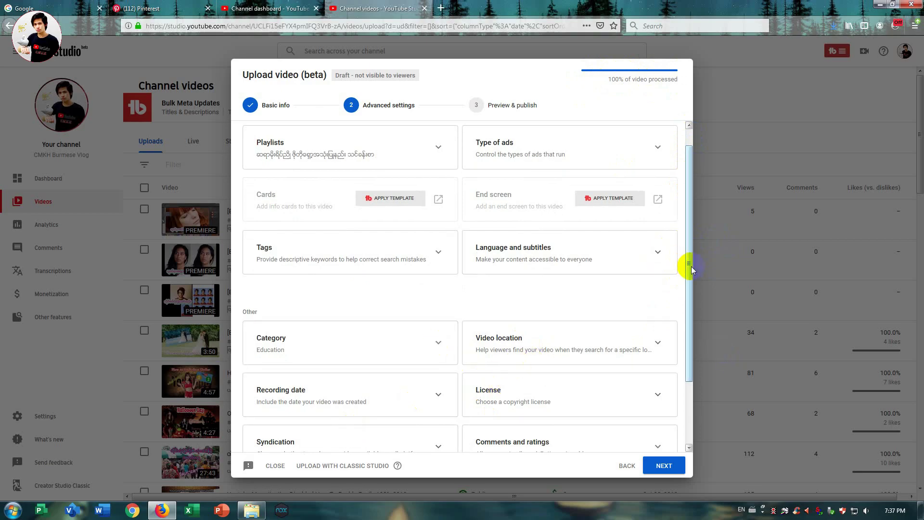
{"action": "left_click_drag", "start_coordinate": [688, 264], "coordinate": [691, 281]}
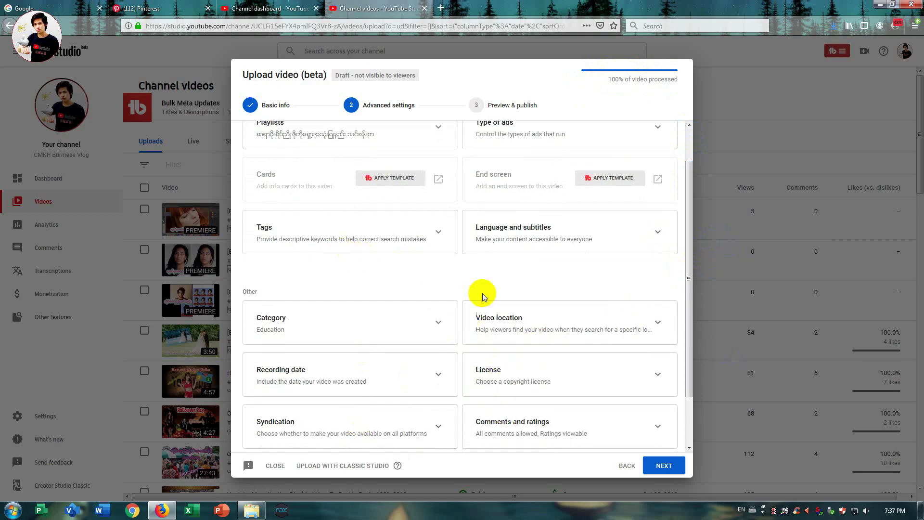
{"action": "left_click", "coordinate": [663, 329]}
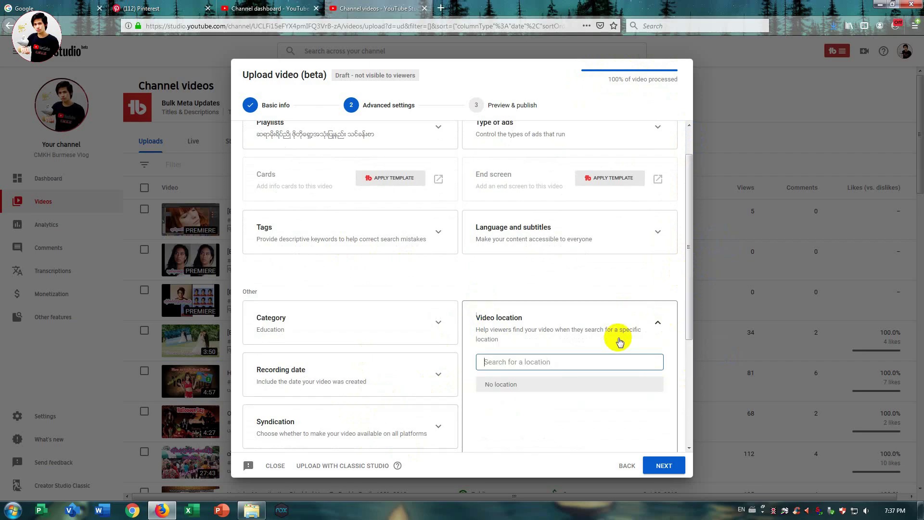
{"action": "type", "text": "T"}
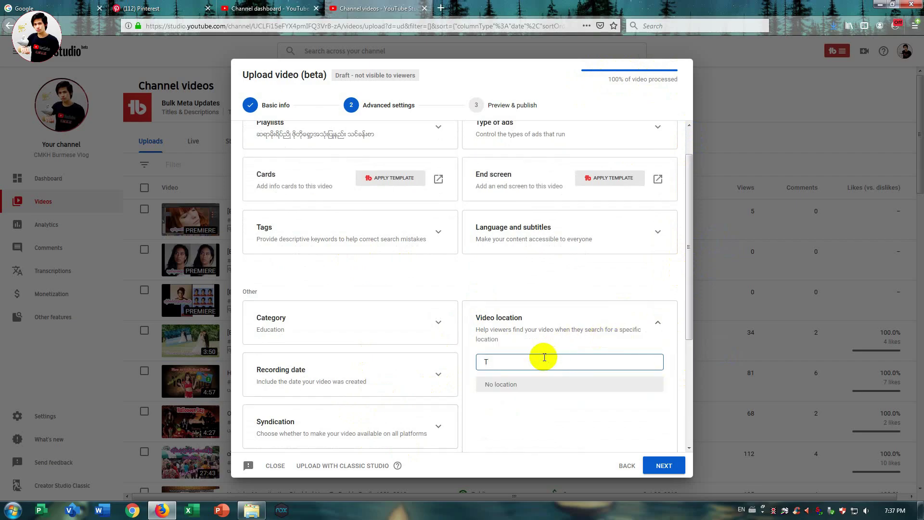
{"action": "type", "text": "hai"}
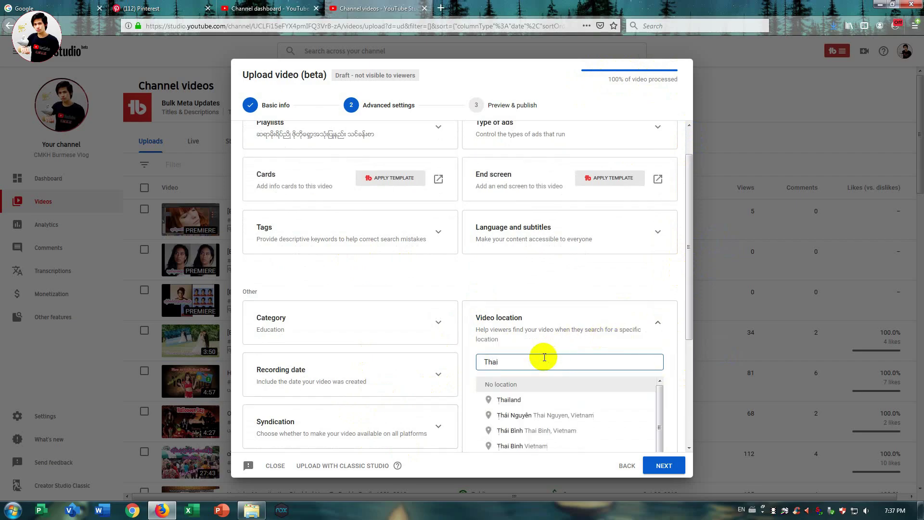
{"action": "left_click", "coordinate": [509, 400]}
{"action": "left_click", "coordinate": [658, 322]}
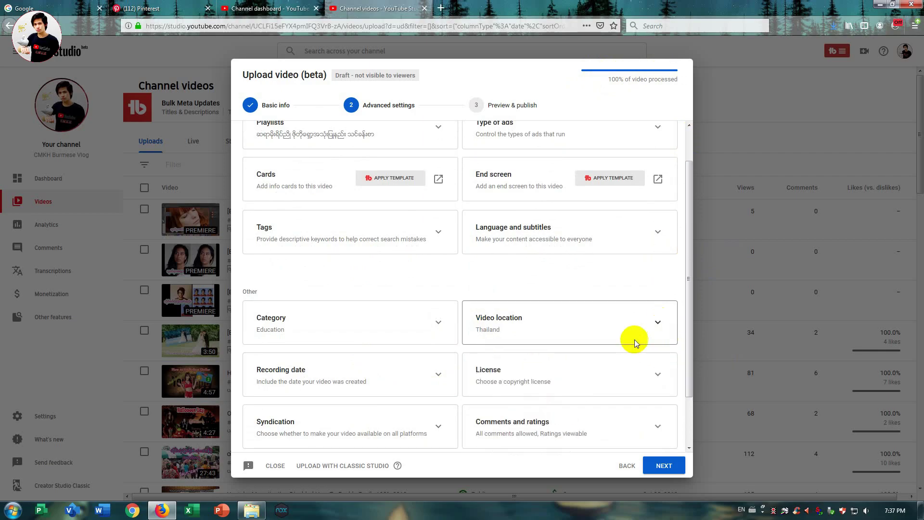
Step: Review the Tags field and the remaining advanced settings of the upload
{"action": "left_click_drag", "start_coordinate": [693, 283], "coordinate": [687, 337]}
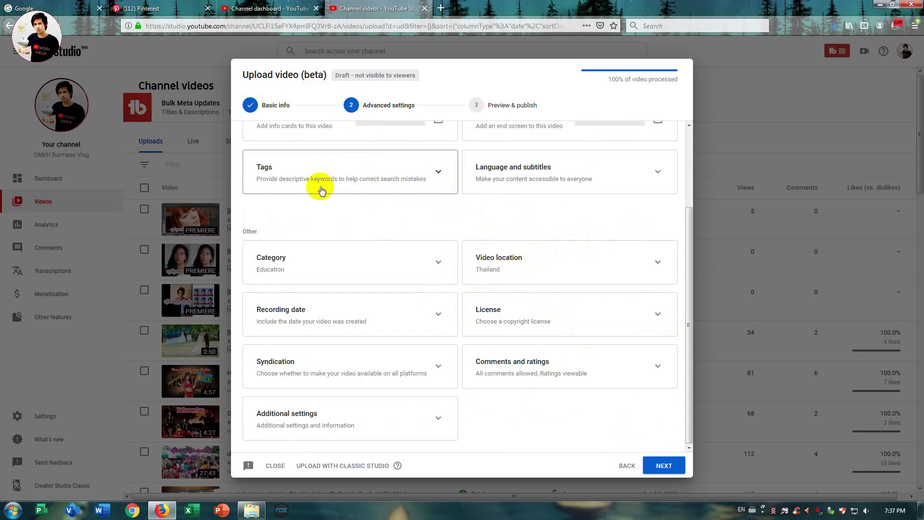
{"action": "left_click", "coordinate": [438, 173]}
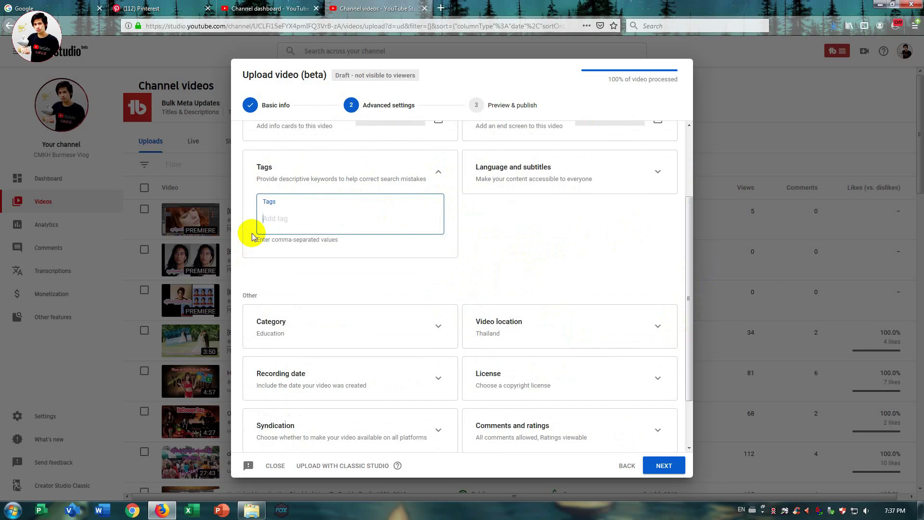
{"action": "scroll", "coordinate": [292, 225], "scroll_direction": "up", "scroll_amount": 2}
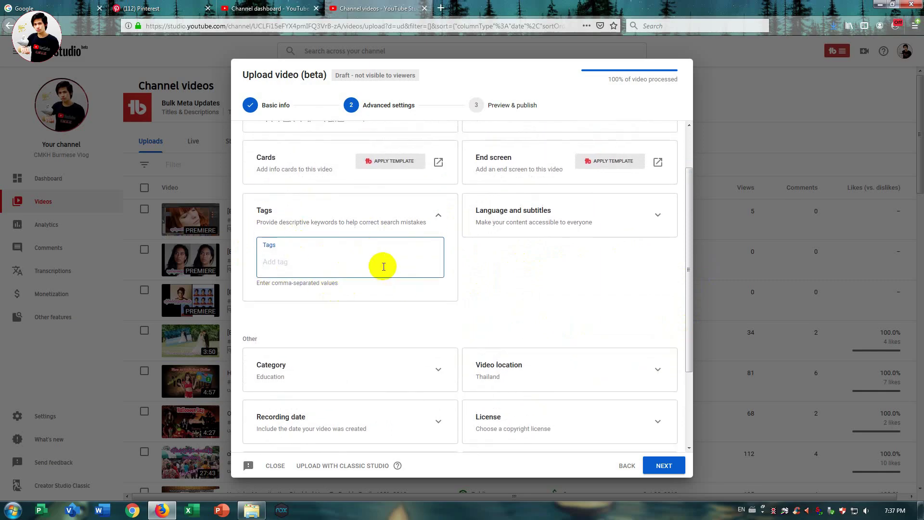
{"action": "left_click", "coordinate": [441, 217]}
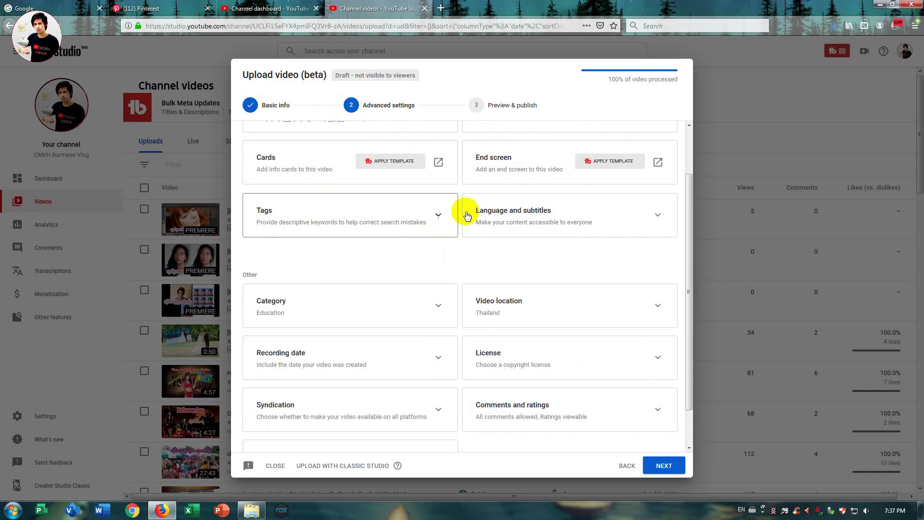
{"action": "left_click_drag", "start_coordinate": [687, 223], "coordinate": [688, 284]}
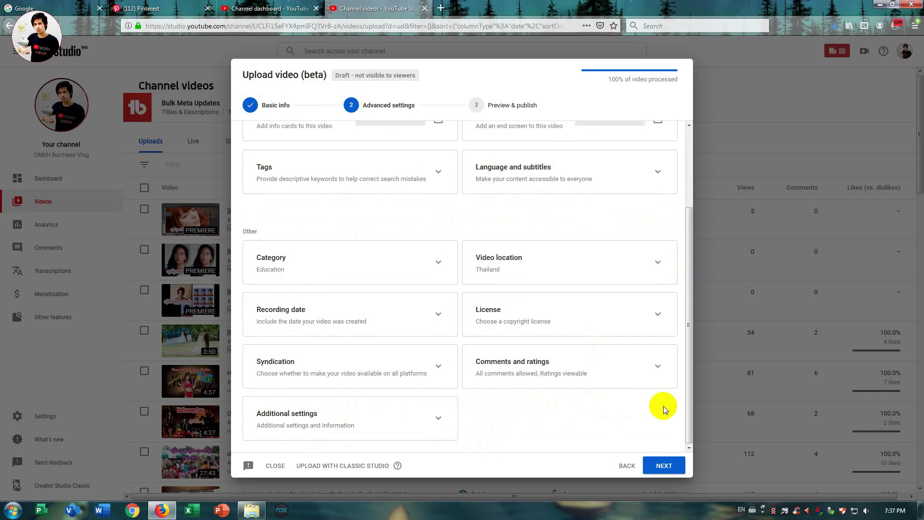
{"action": "scroll", "coordinate": [656, 405], "scroll_direction": "up", "scroll_amount": 3}
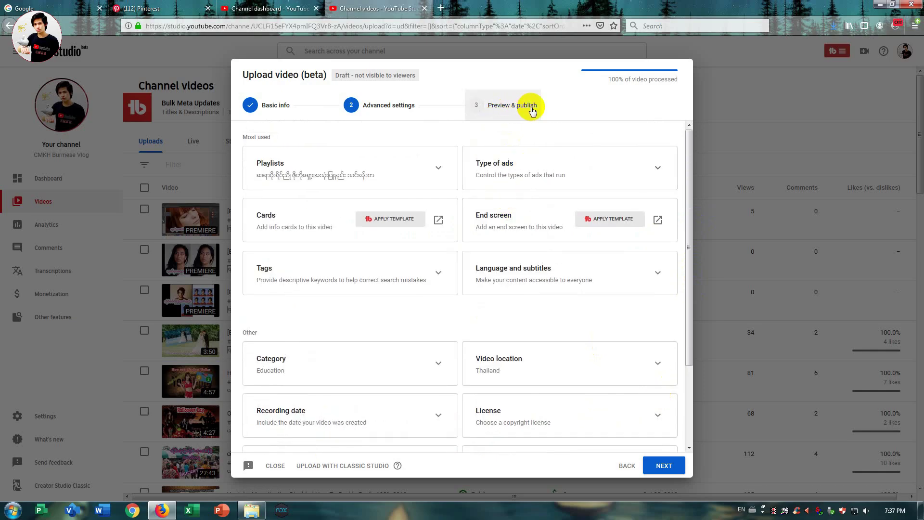
Step: Continue to preview and publish, and set the public video as a Premiere scheduled for a later date
{"action": "left_click", "coordinate": [514, 111]}
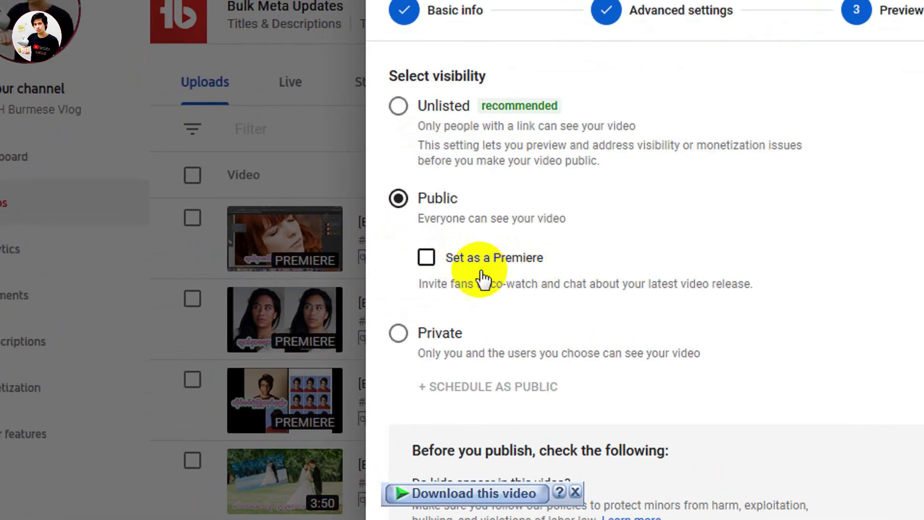
{"action": "left_click", "coordinate": [426, 257]}
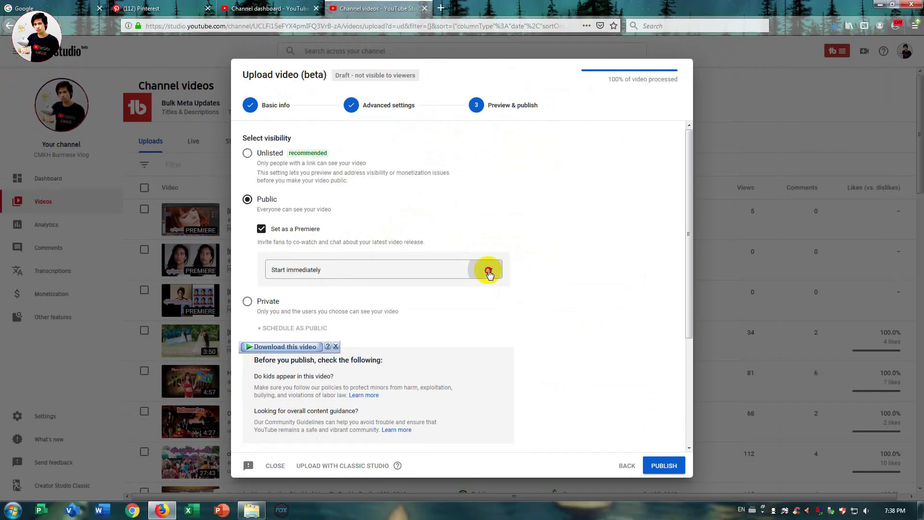
{"action": "left_click", "coordinate": [882, 337]}
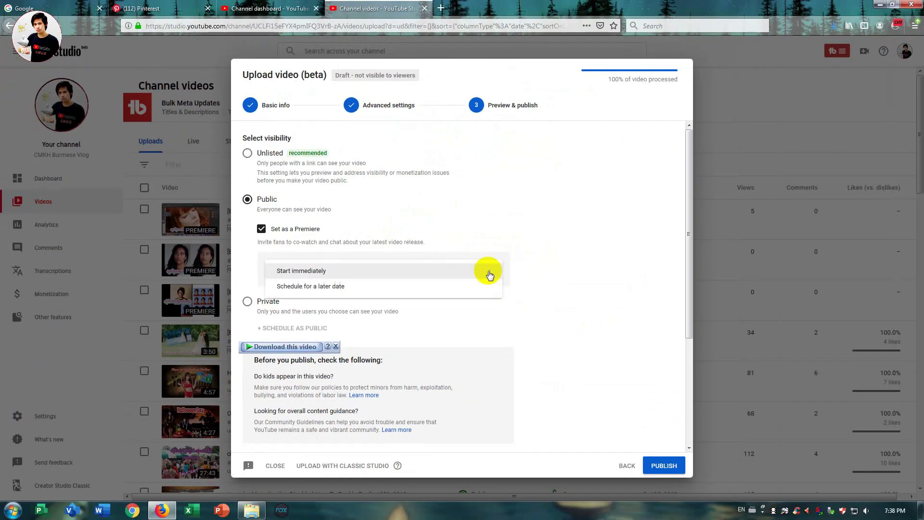
{"action": "left_click", "coordinate": [327, 287]}
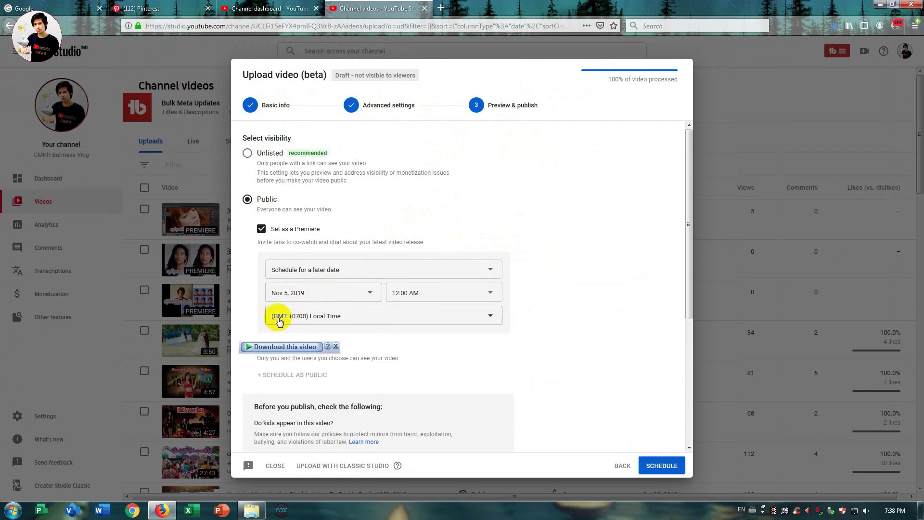
Step: Schedule the Premiere for Nov 8, 2019 at 4:00 AM and close the confirmation
{"action": "left_click", "coordinate": [371, 294]}
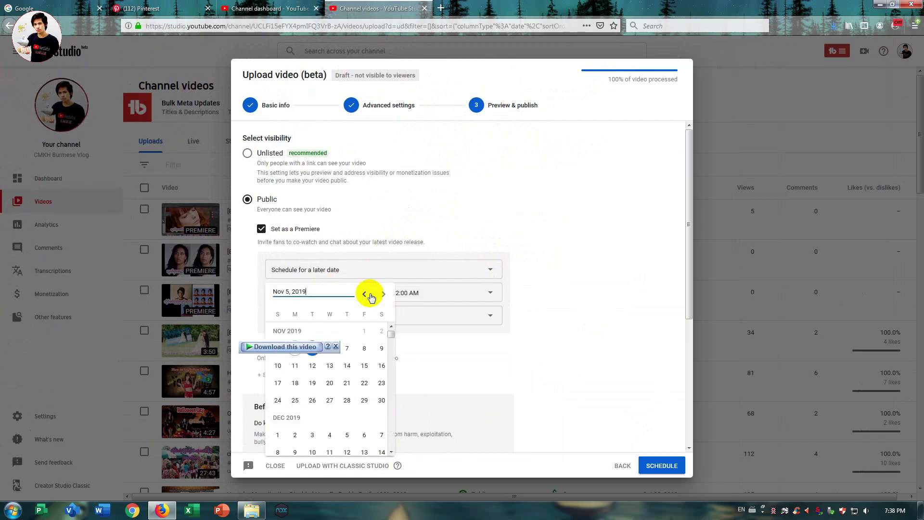
{"action": "left_click", "coordinate": [365, 350]}
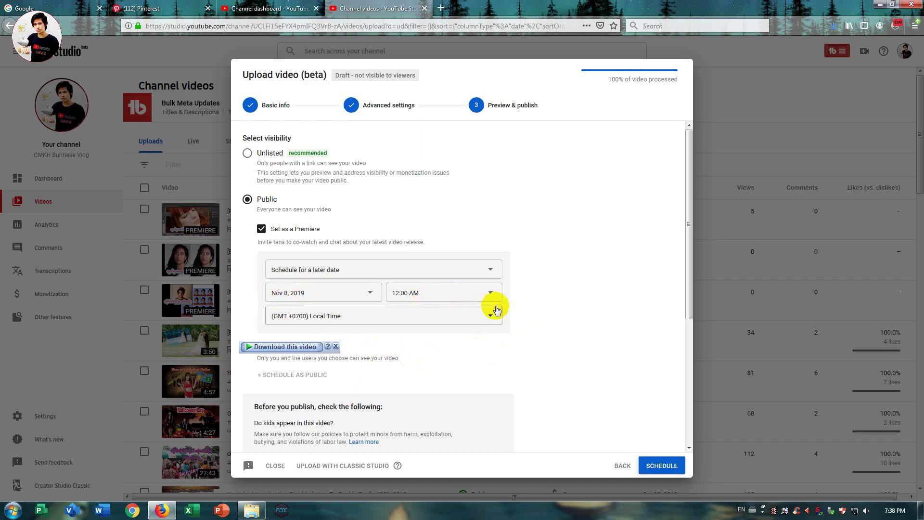
{"action": "left_click", "coordinate": [491, 293]}
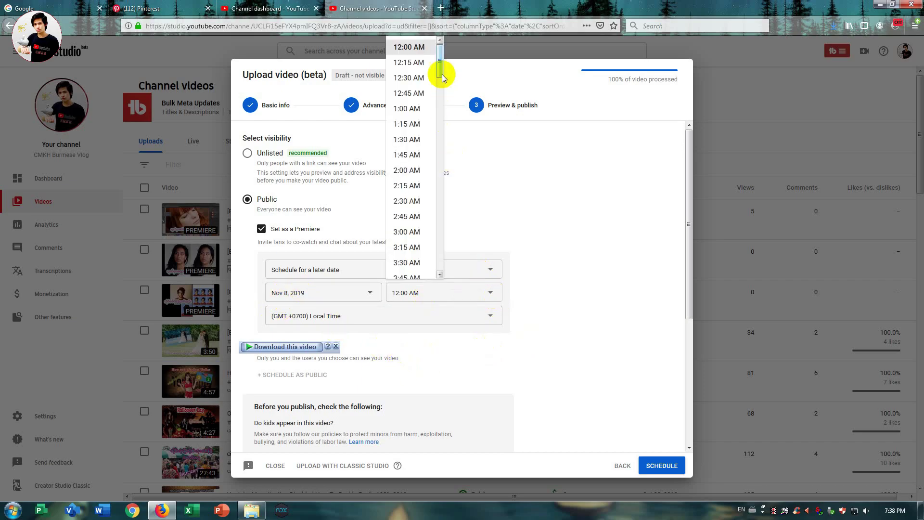
{"action": "left_click_drag", "start_coordinate": [439, 64], "coordinate": [439, 91]}
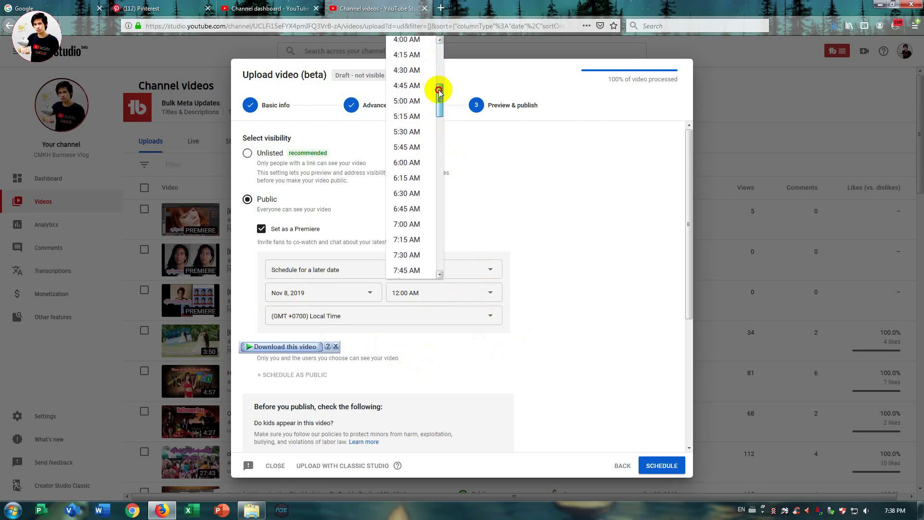
{"action": "left_click", "coordinate": [406, 39]}
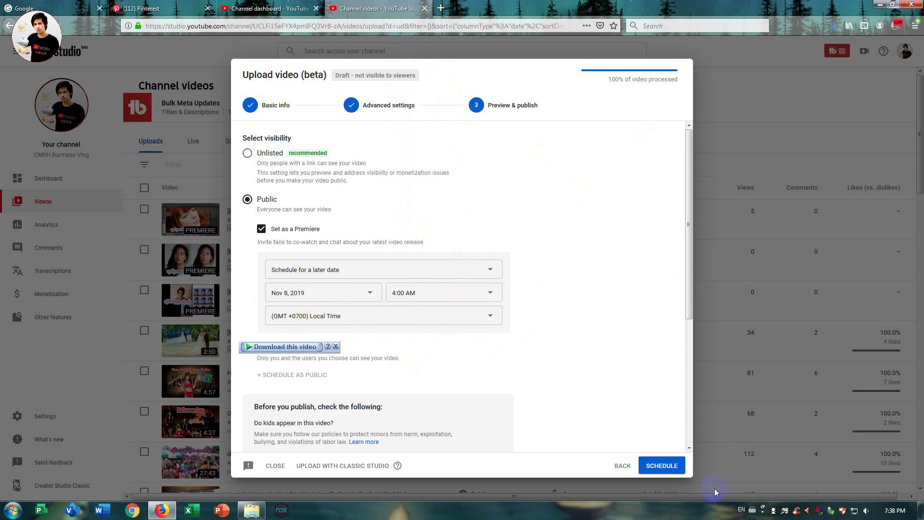
{"action": "left_click", "coordinate": [667, 467]}
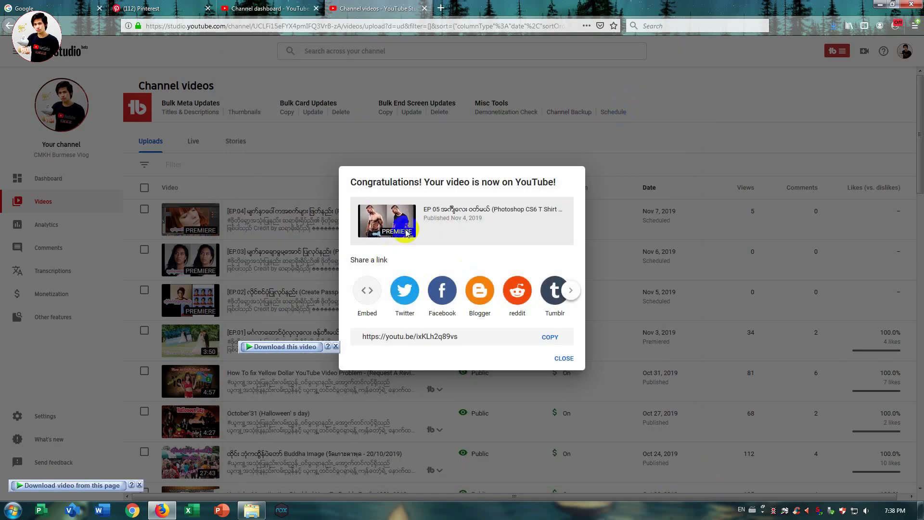
{"action": "left_click", "coordinate": [564, 359]}
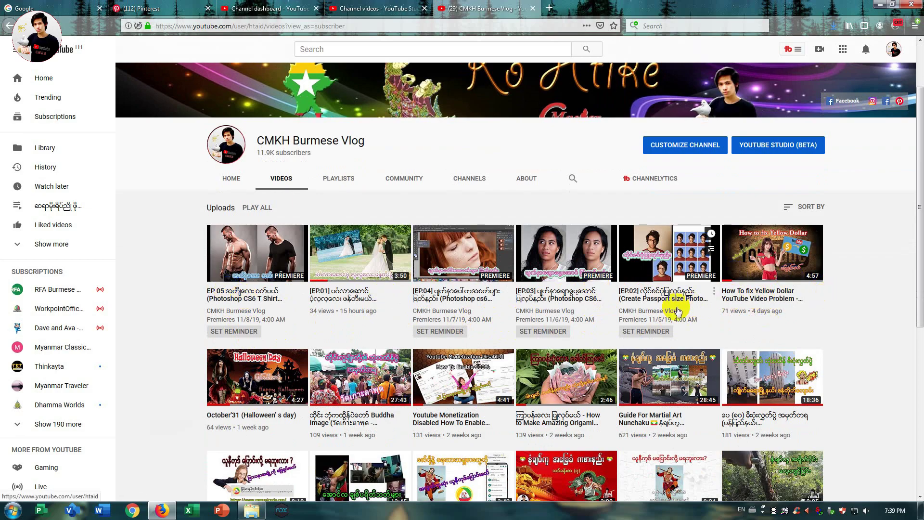
Step: Look over the channel's uploaded videos and open the EP.03 Premiere
{"action": "scroll", "coordinate": [574, 321], "scroll_direction": "up", "scroll_amount": 3}
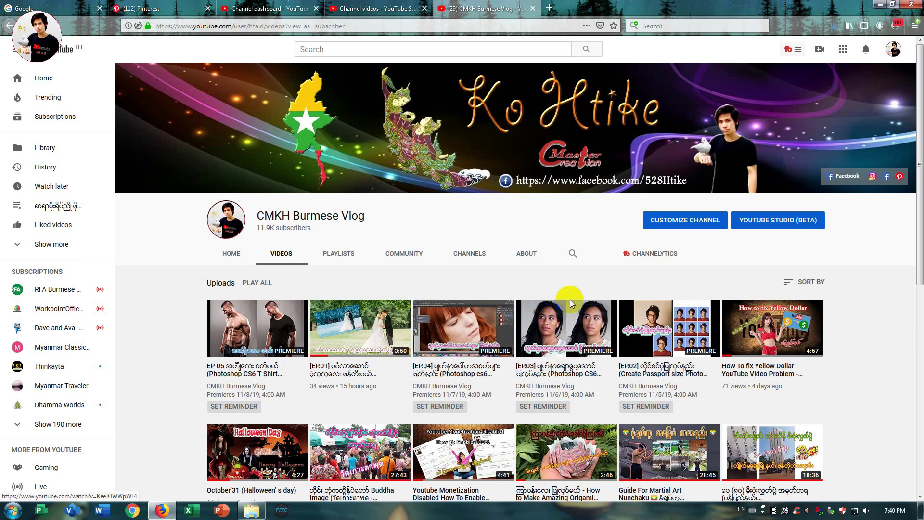
{"action": "left_click", "coordinate": [571, 317]}
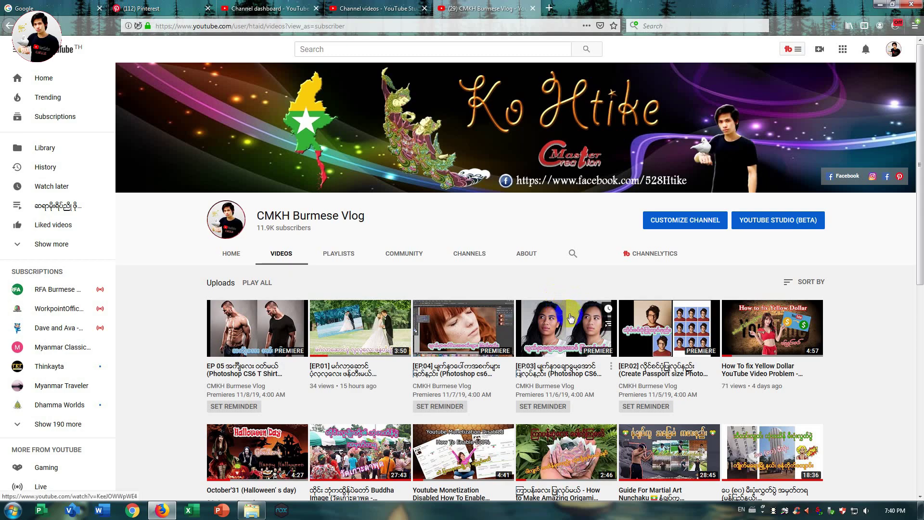